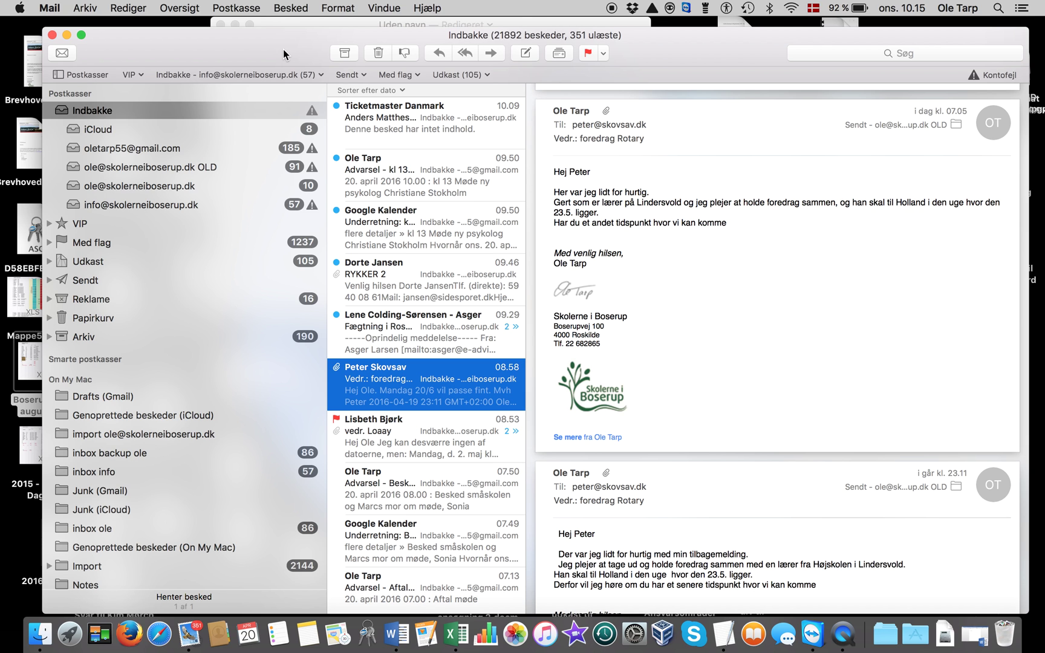
- Start a new message, review the public keys in GPG Keychain, then close it
key(super+n)
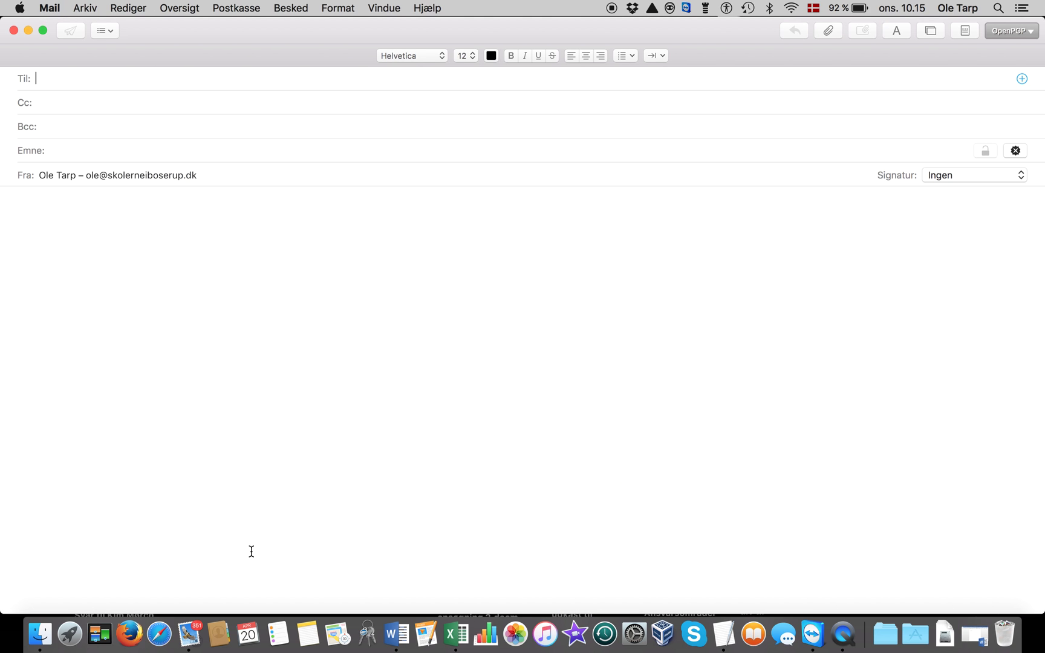
click(367, 634)
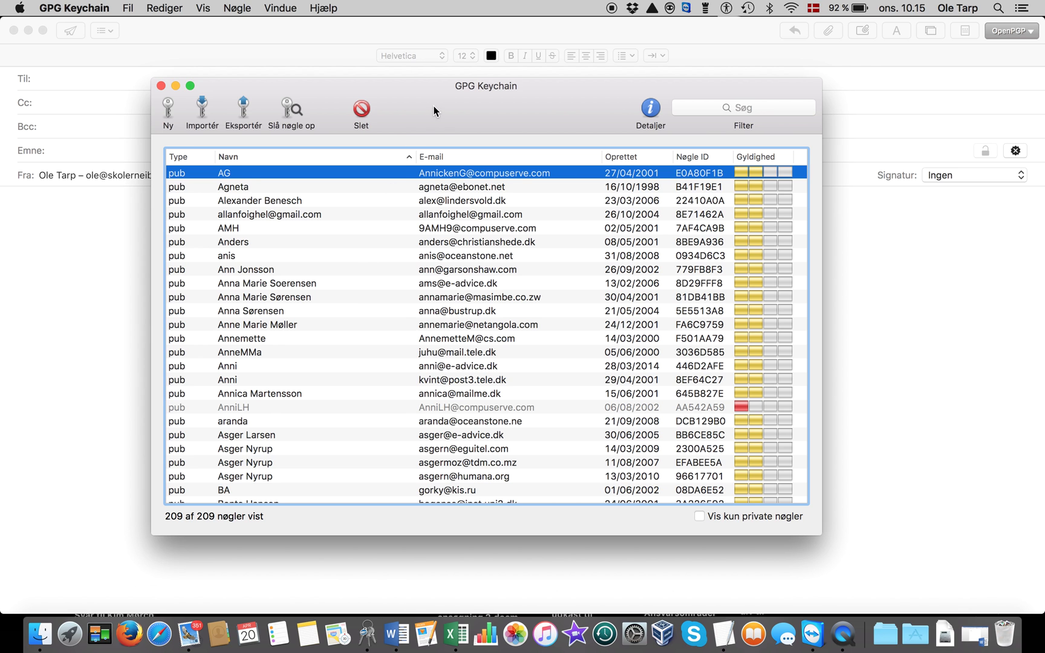
drag(430, 105, 467, 100)
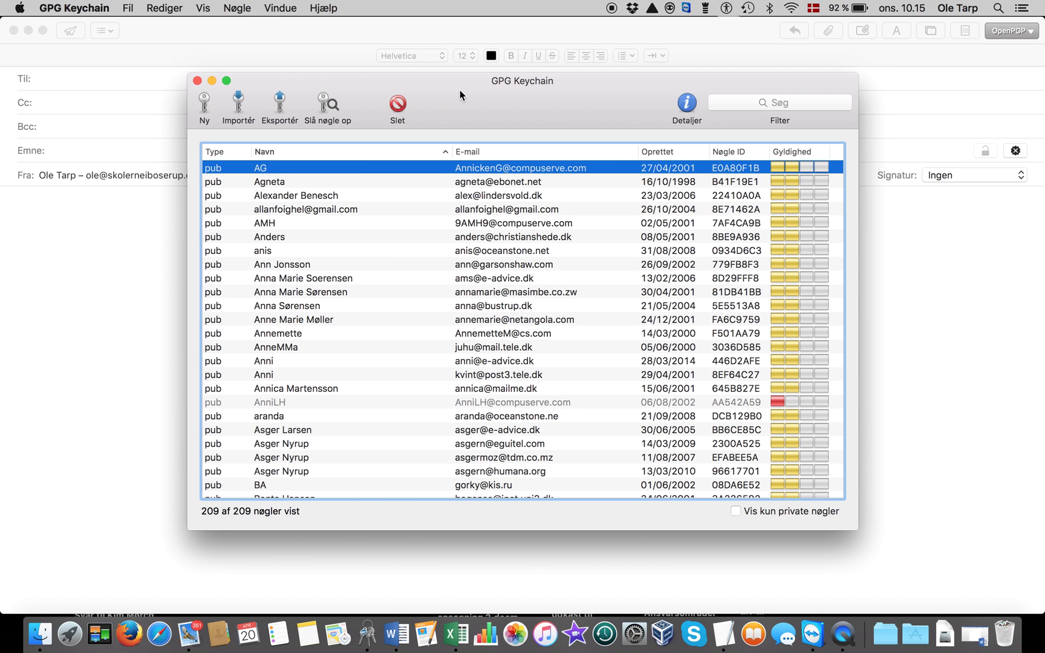
click(196, 80)
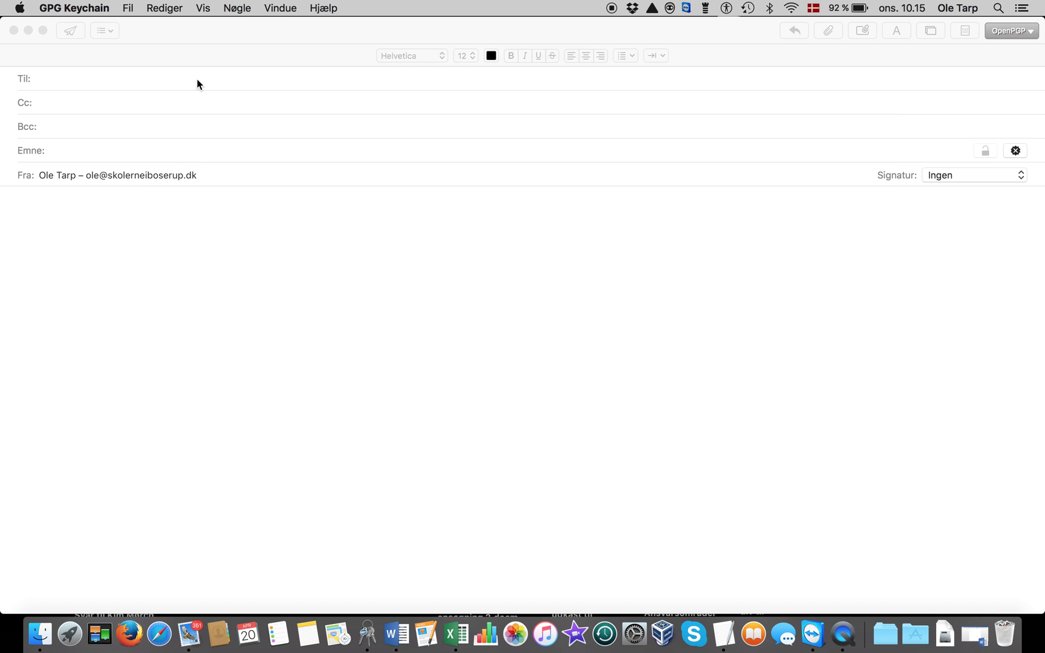
- Address the draft to Asger with subject 'test crypt' and body 'Here is the message', then select the body
click(137, 78)
text(as)
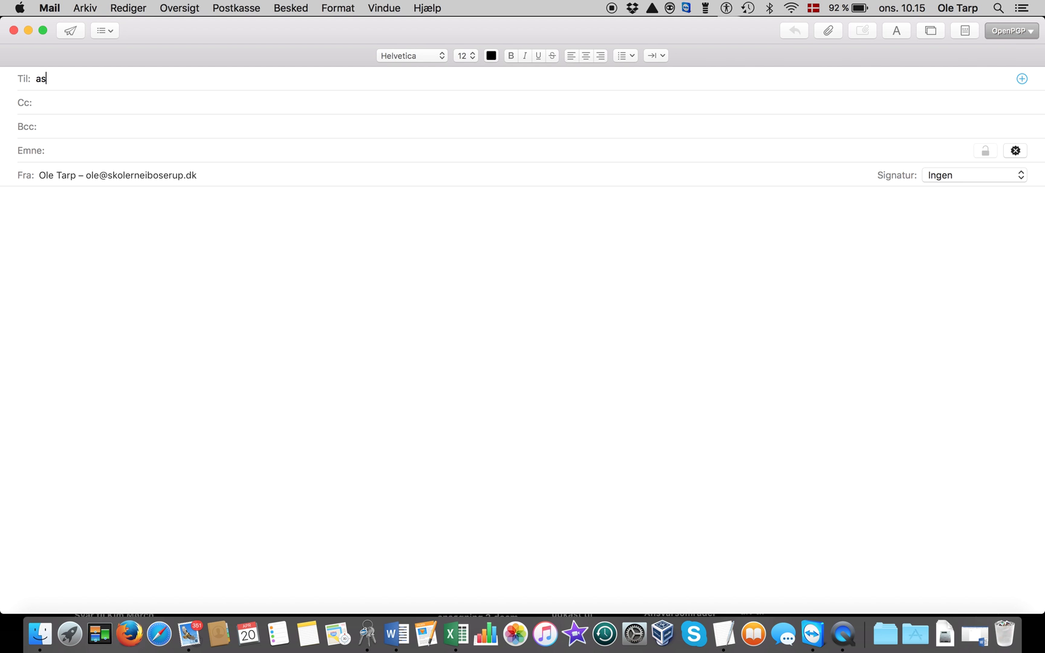
text(ger)
key(Return)
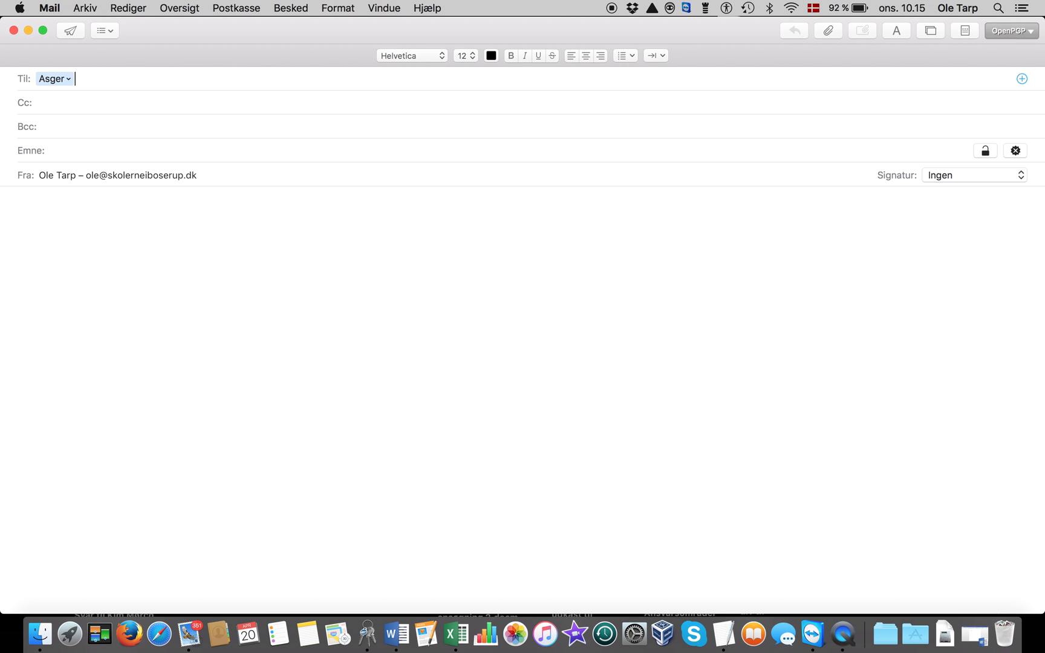
click(125, 149)
text(test c)
text(rypt)
key(Tab)
text(Here is th)
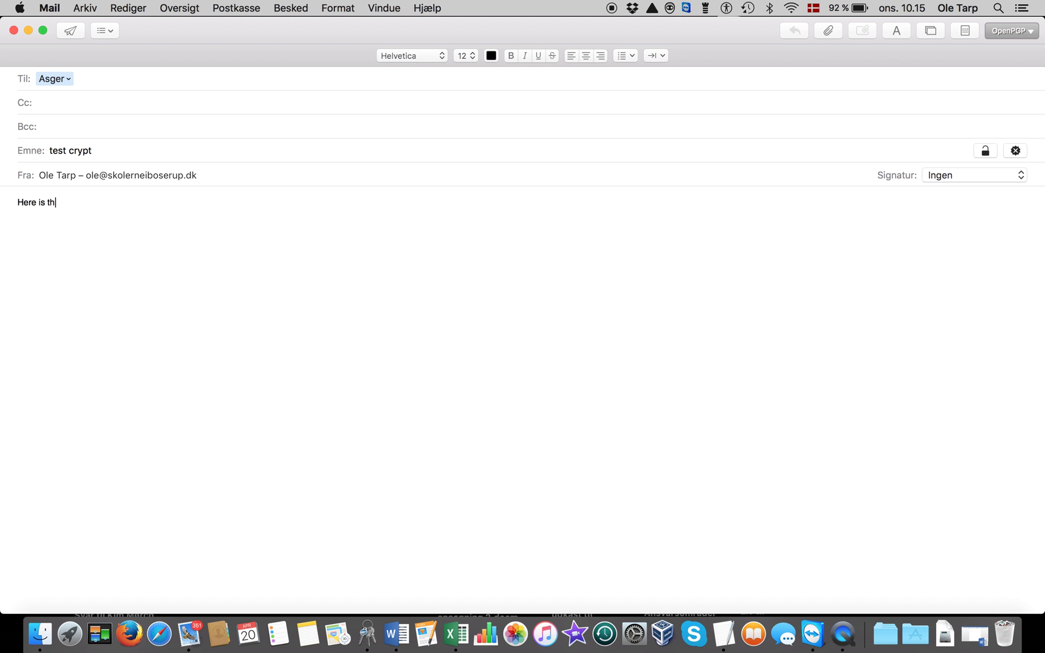
text(e message)
key(Return)
click(117, 202)
drag(117, 202, 6, 203)
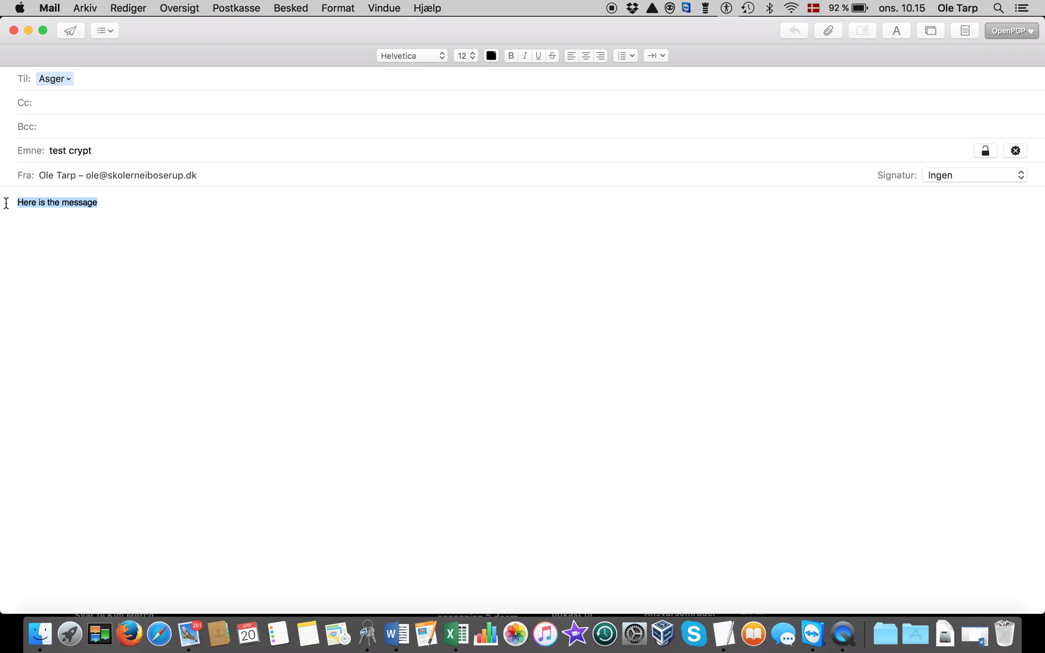
- Reselect 'Here is the message' and choose OpenPGP encryption to a new window from its context menu
right_click(75, 209)
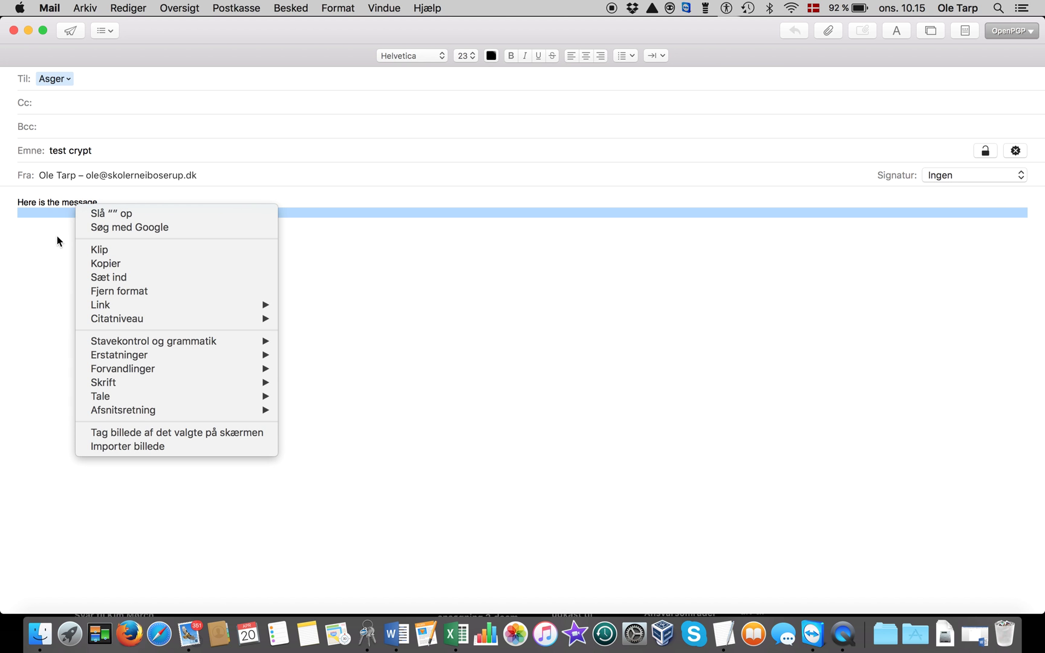
click(40, 274)
mouse_move(126, 236)
mouse_down()
mouse_move(69, 206)
mouse_move(7, 201)
mouse_up()
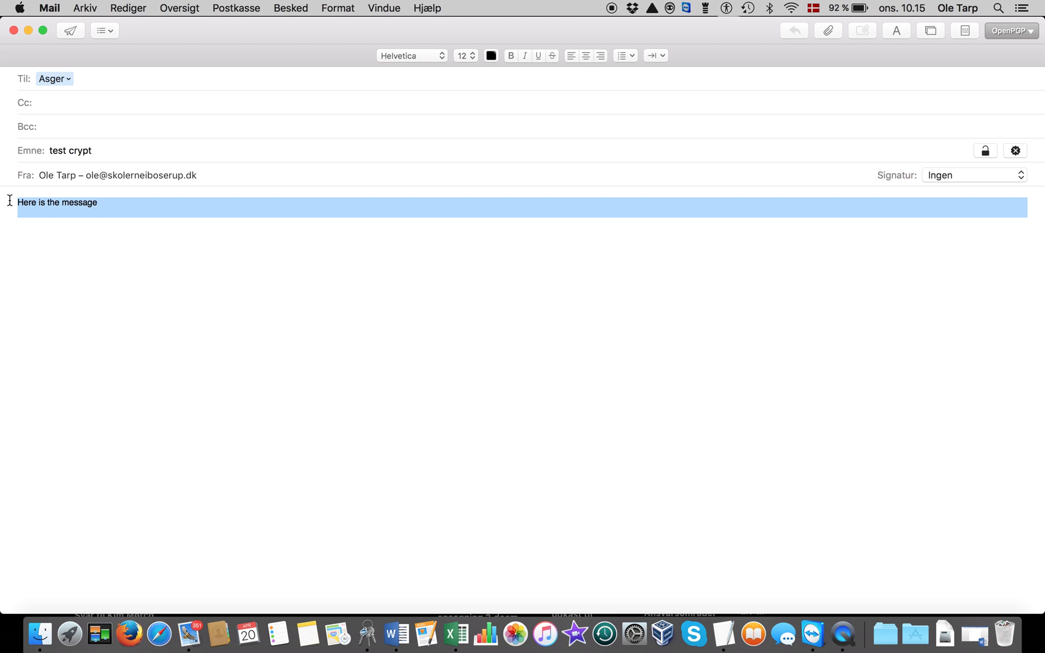
right_click(49, 207)
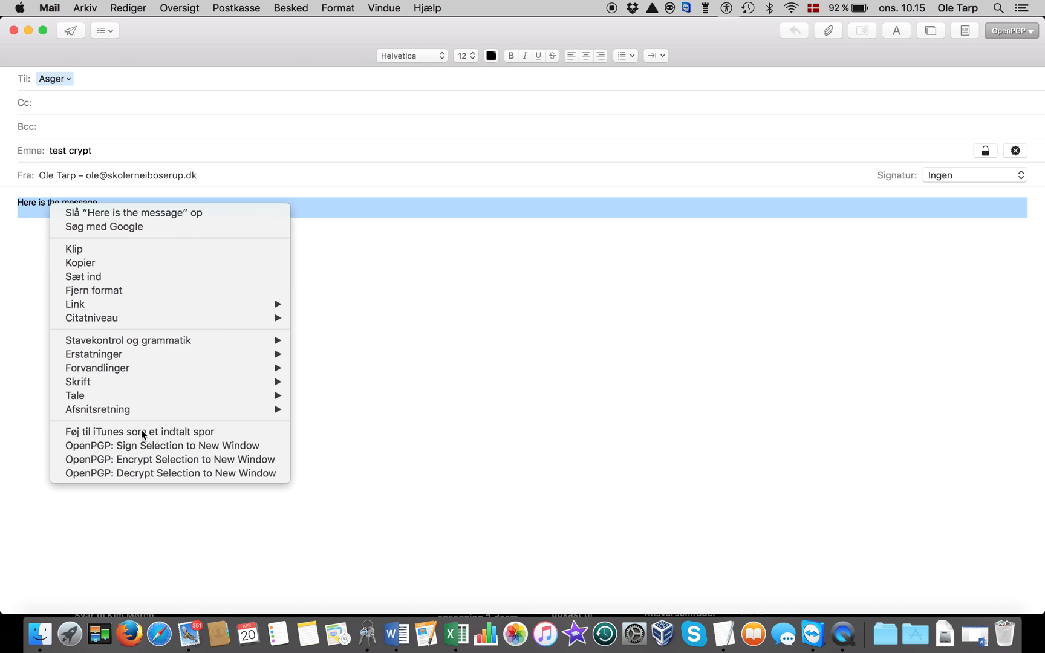
click(167, 459)
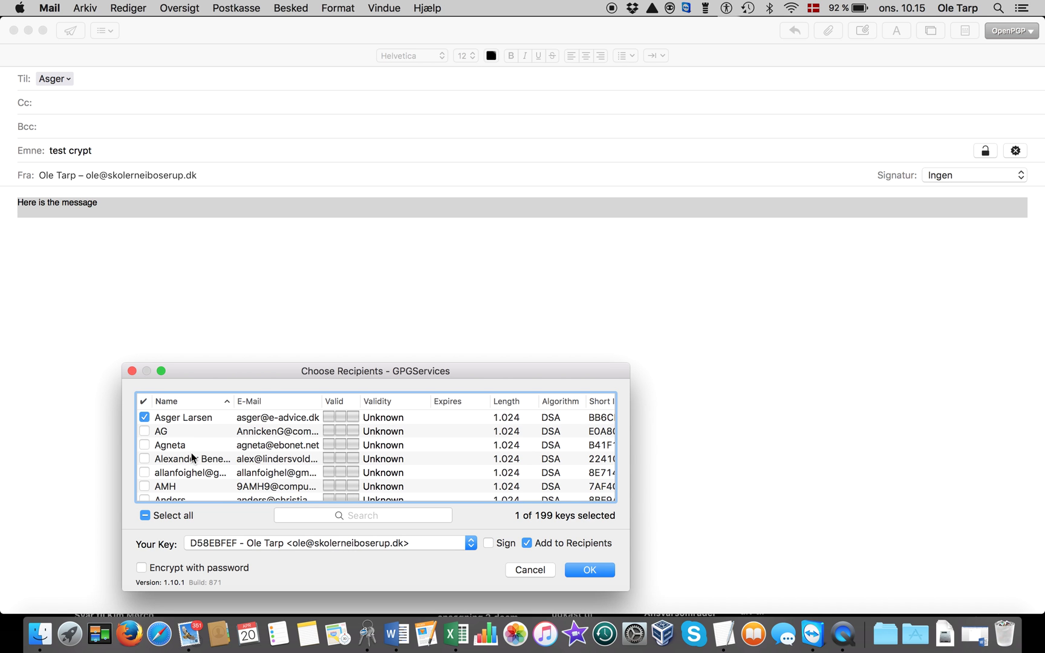
drag(262, 367, 337, 253)
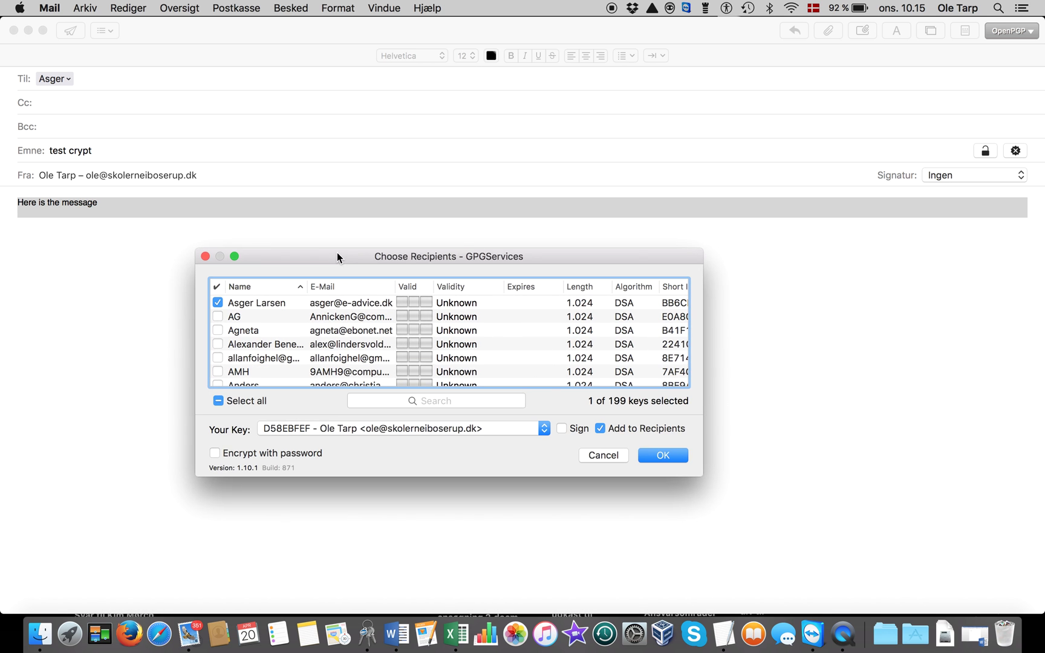
click(217, 303)
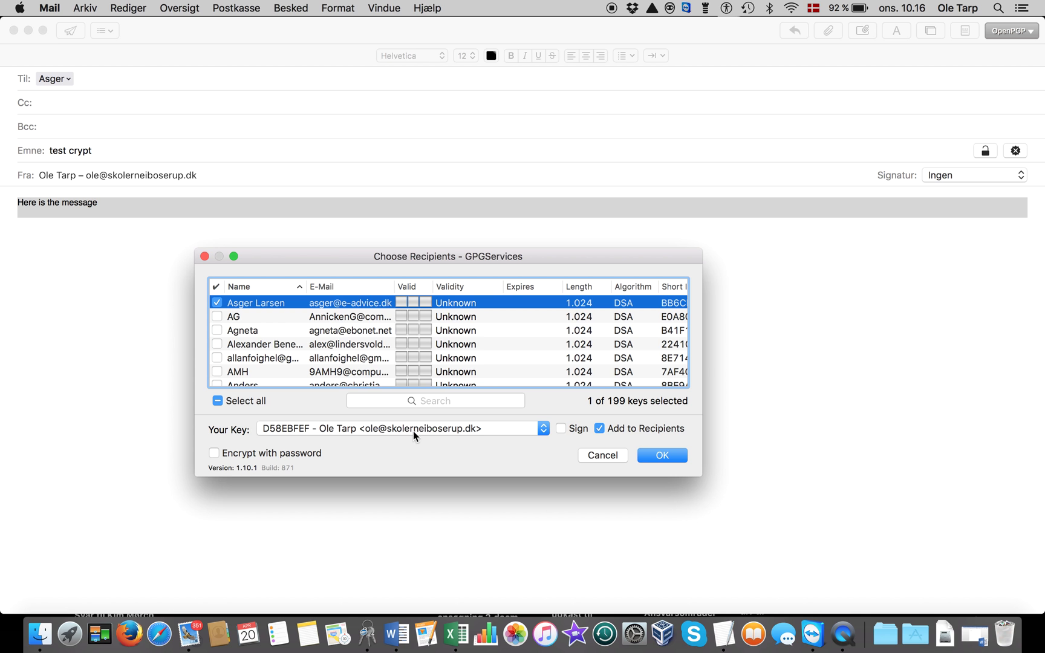
click(544, 430)
click(544, 430)
click(656, 458)
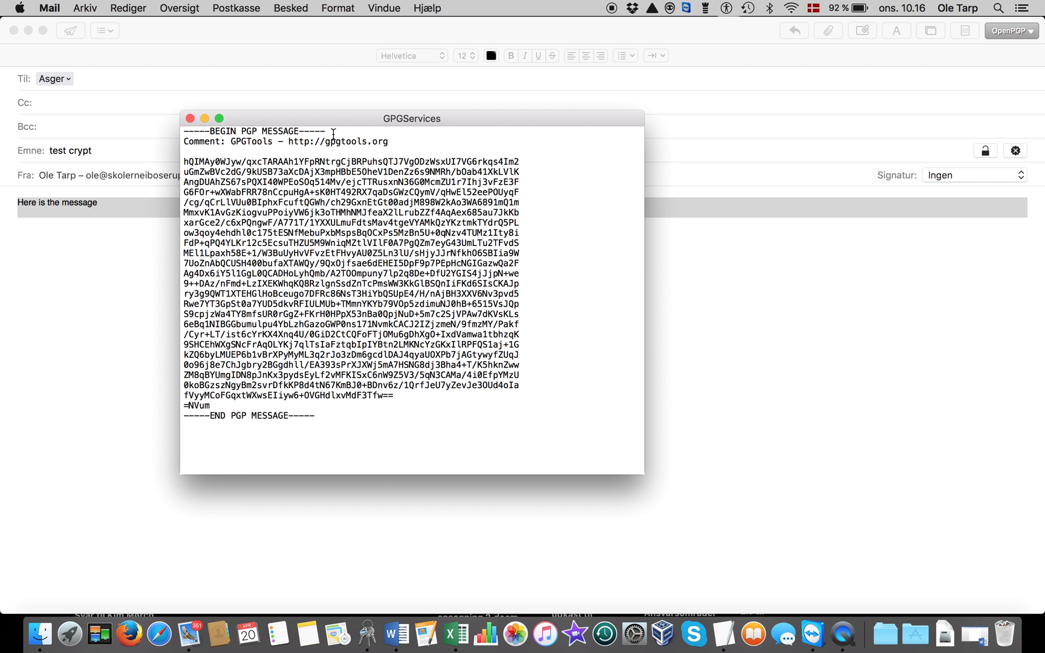
- Copy the whole encrypted PGP block and paste it over the draft's body text
drag(333, 116, 570, 115)
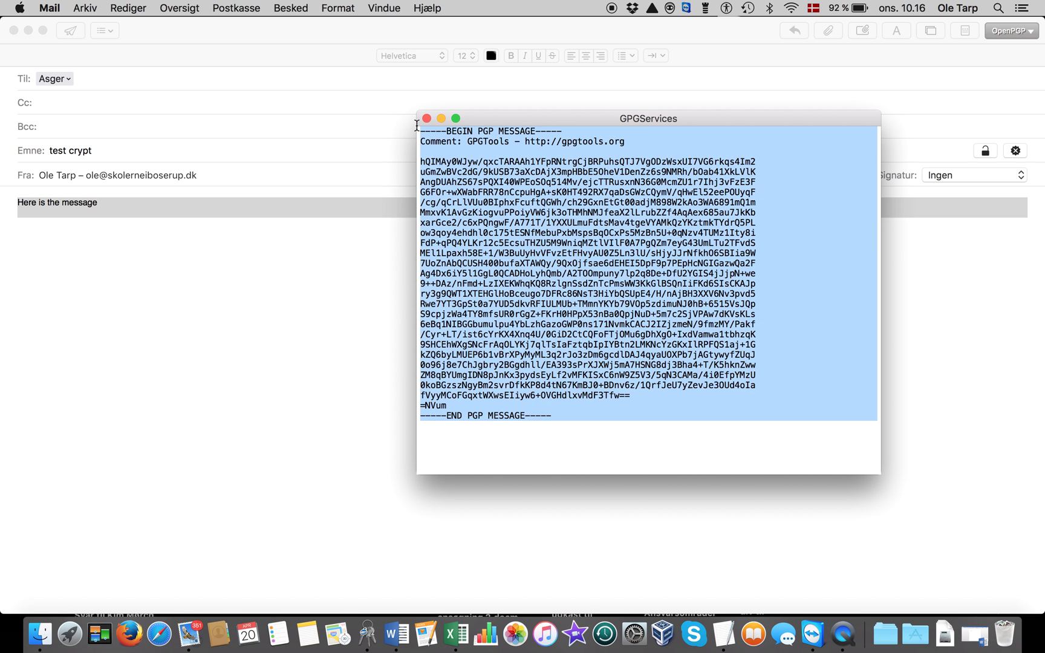
drag(577, 421, 426, 143)
click(168, 338)
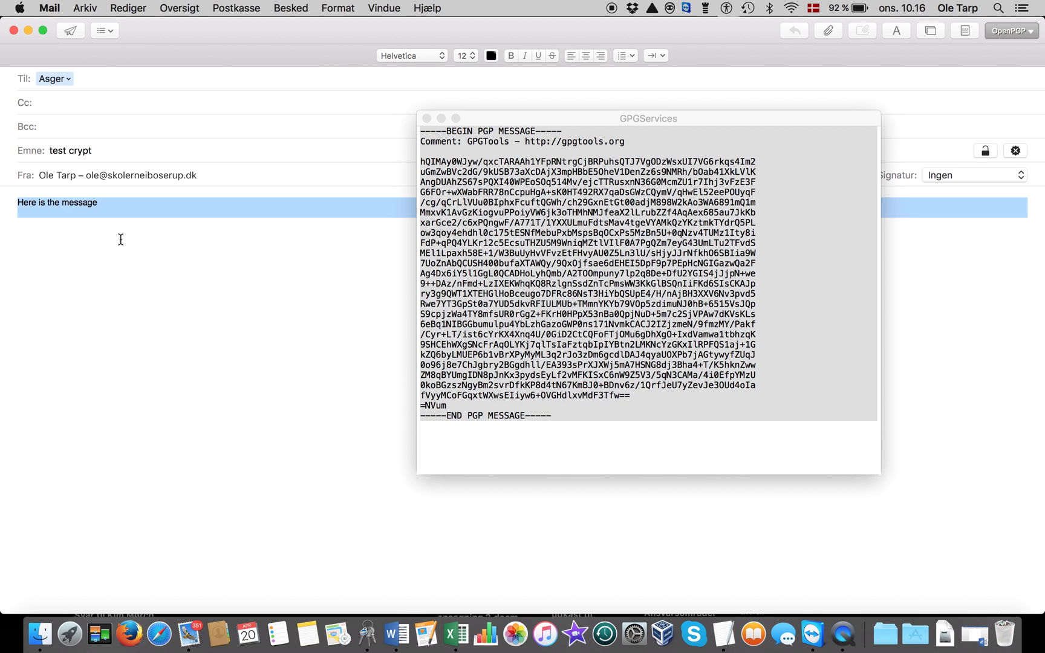
key(super+v)
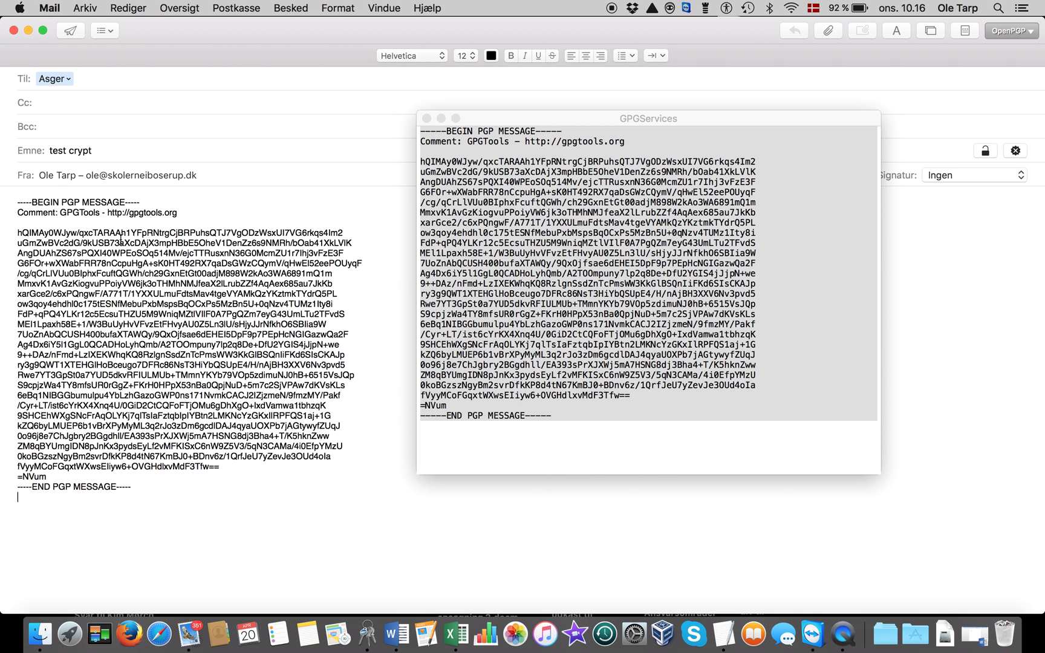
click(426, 120)
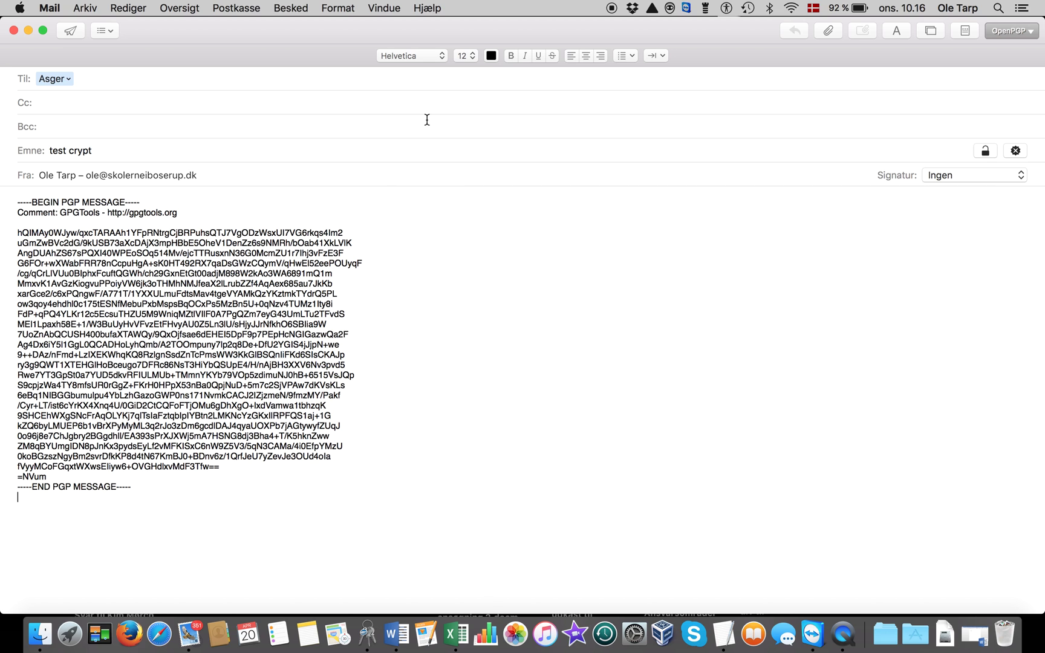
click(500, 368)
key(super+Tab)
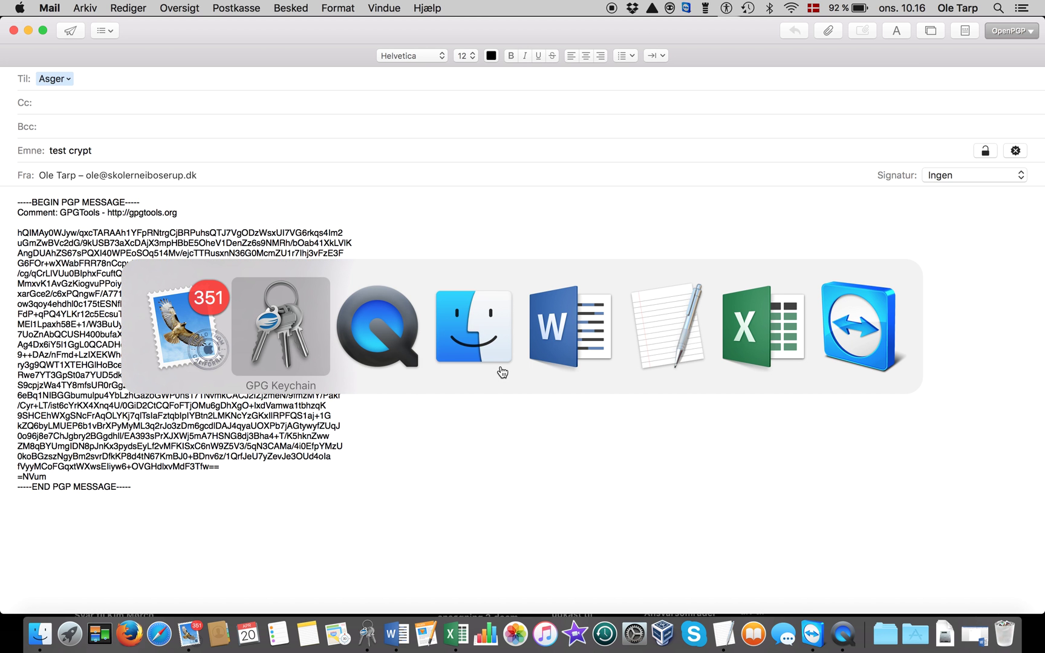
- Switch to Finder and trash the old 'Filen er krypteret.docx.pgp' from Skrivebord
key(super+Tab)
key(super+Tab)
click(502, 373)
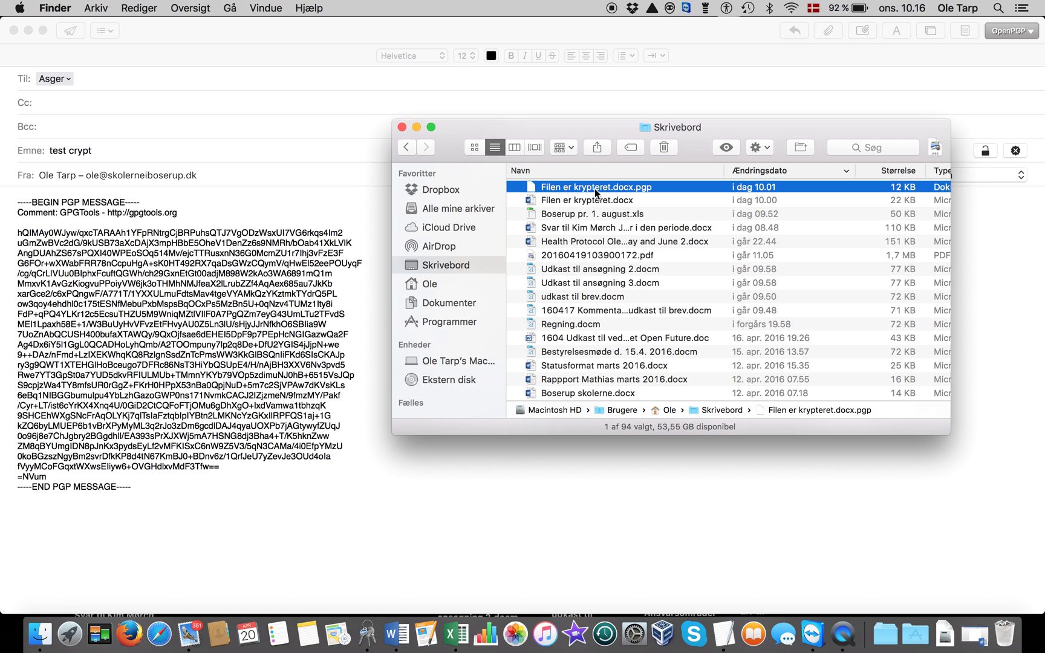
click(560, 202)
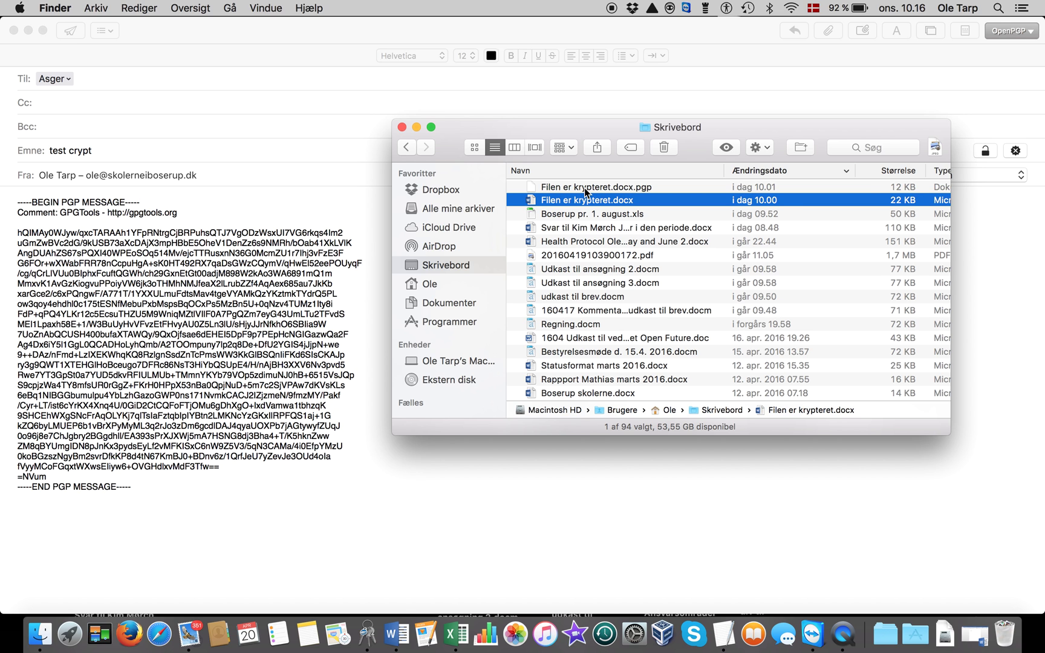
click(585, 188)
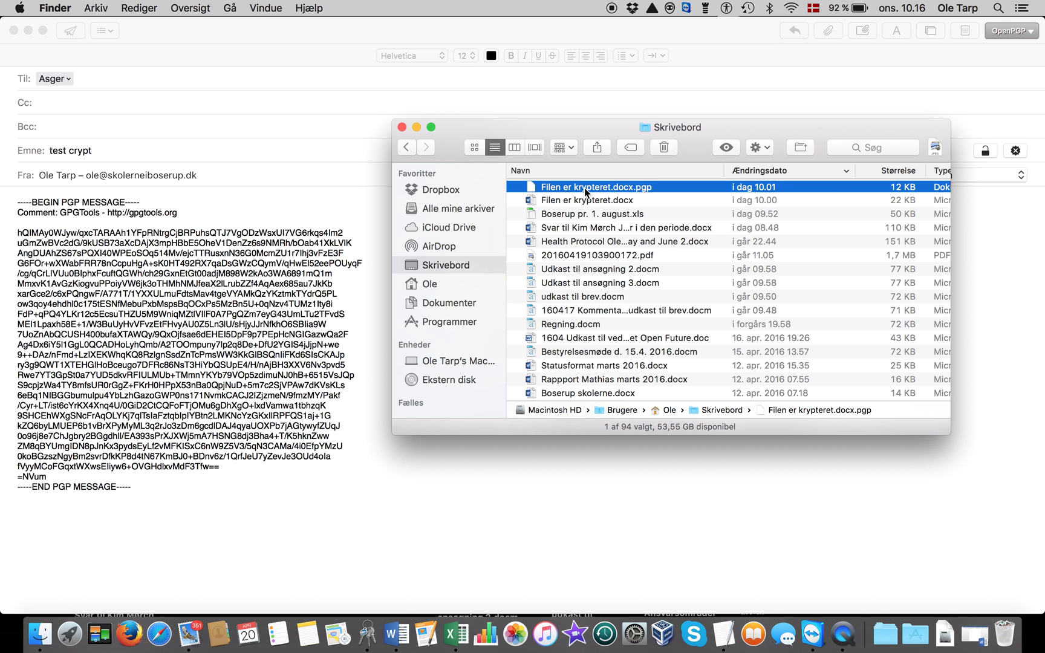
click(666, 147)
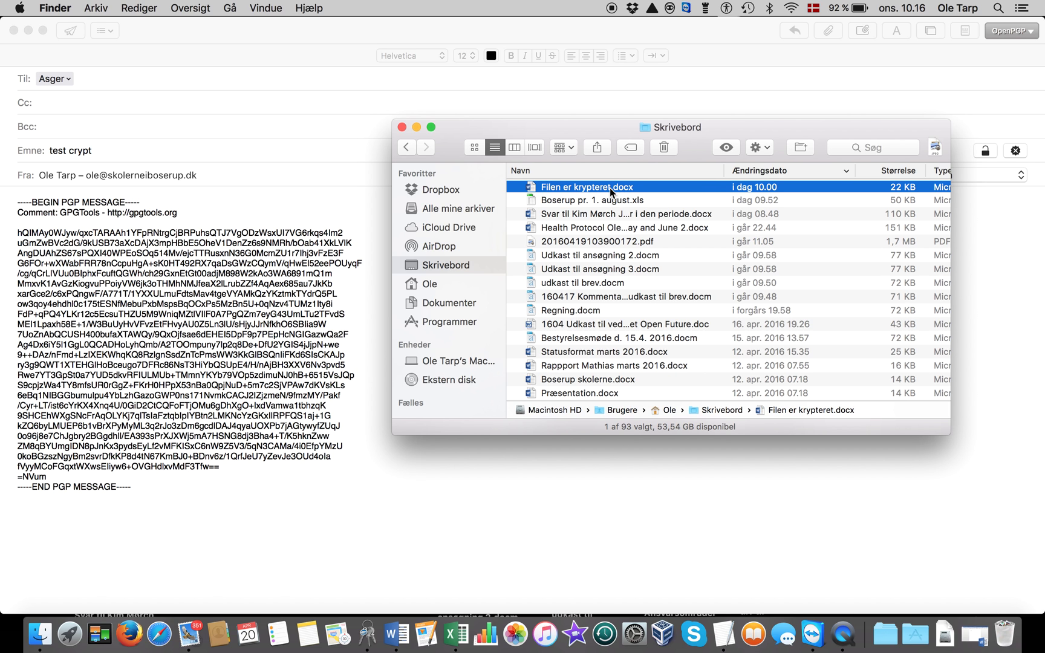
- Encrypt 'Filen er krypteret.docx' with OpenPGP: Encrypt File, creating 'Filen er krypteret.docx.gpg'
right_click(610, 187)
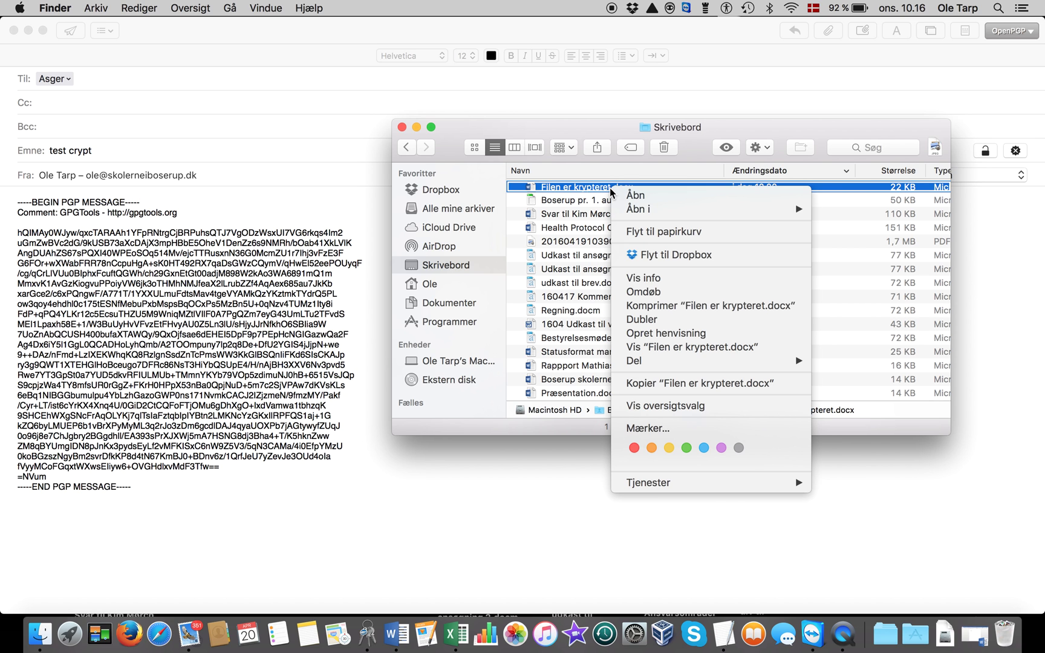
mouse_move(653, 483)
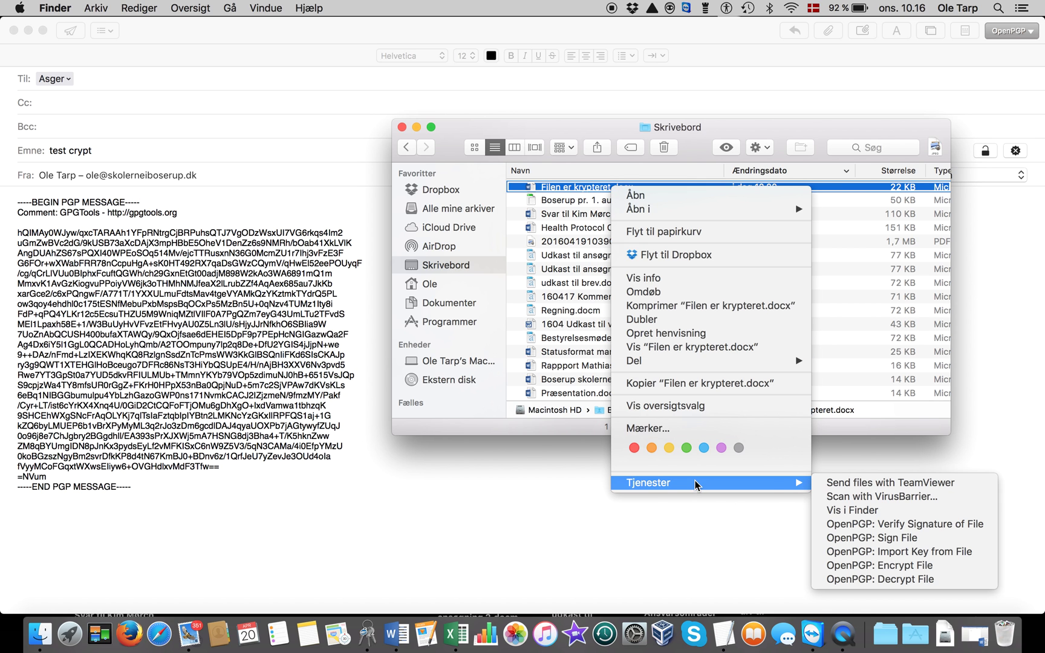
click(926, 572)
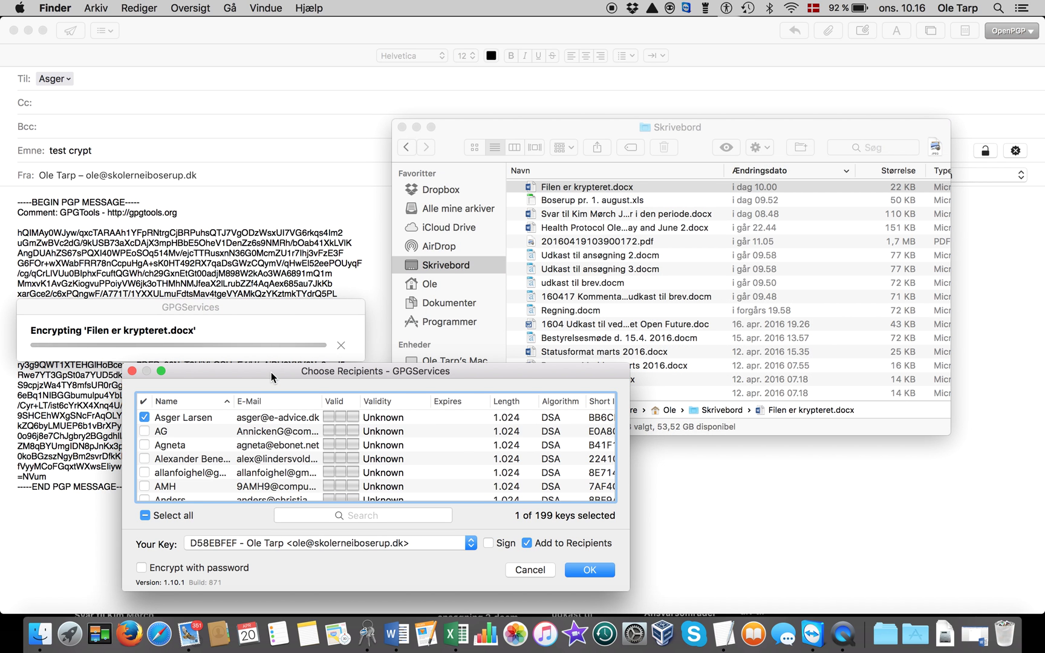
drag(271, 372, 374, 311)
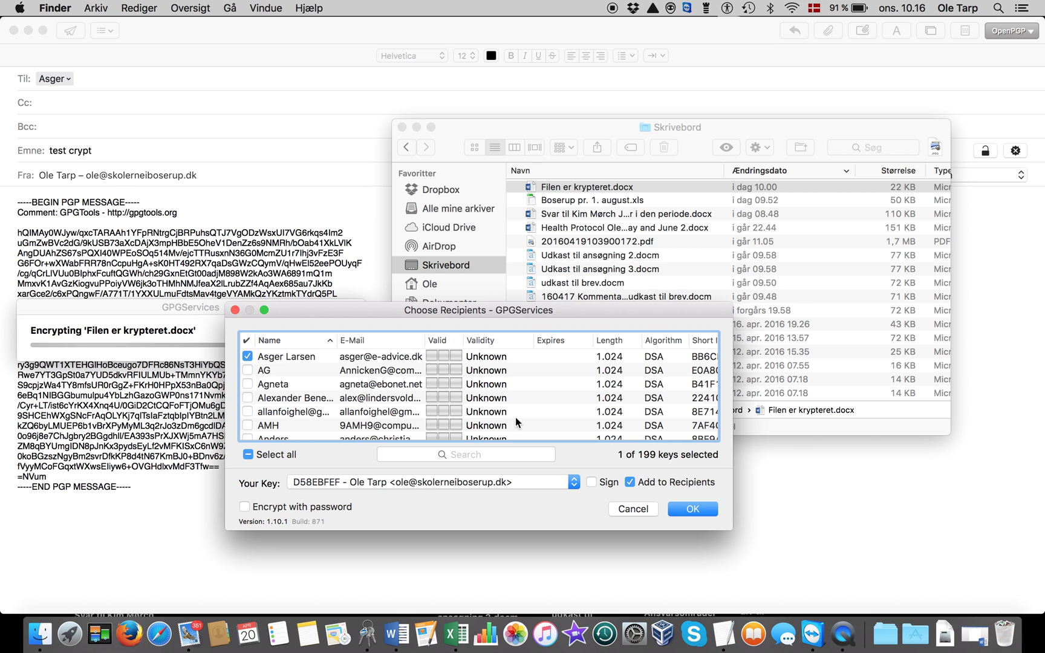
click(692, 510)
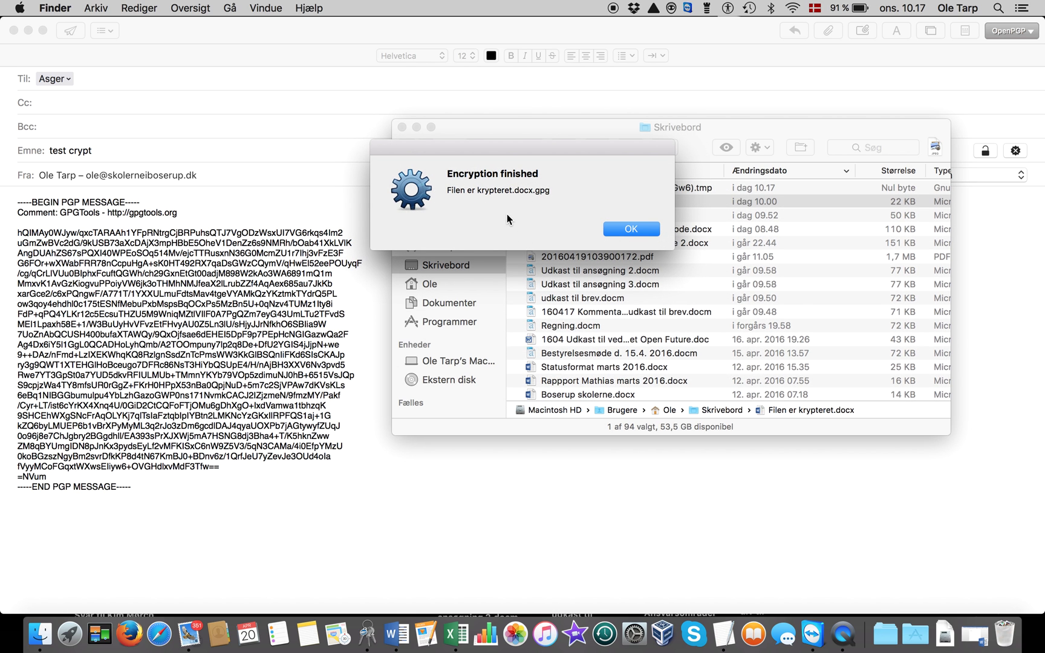
click(624, 231)
click(630, 233)
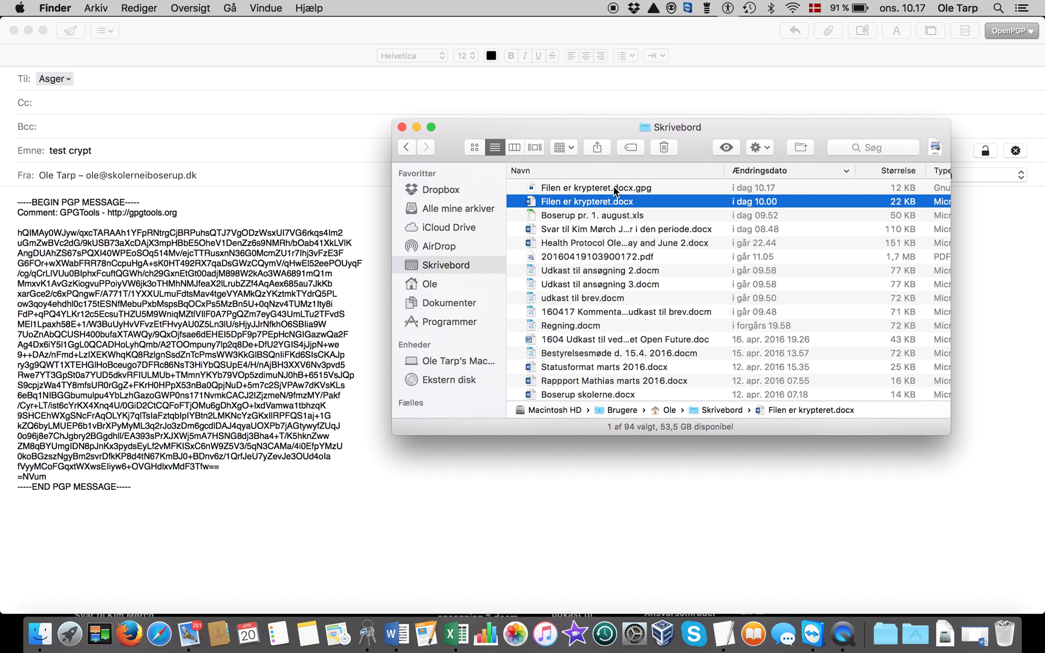
click(614, 186)
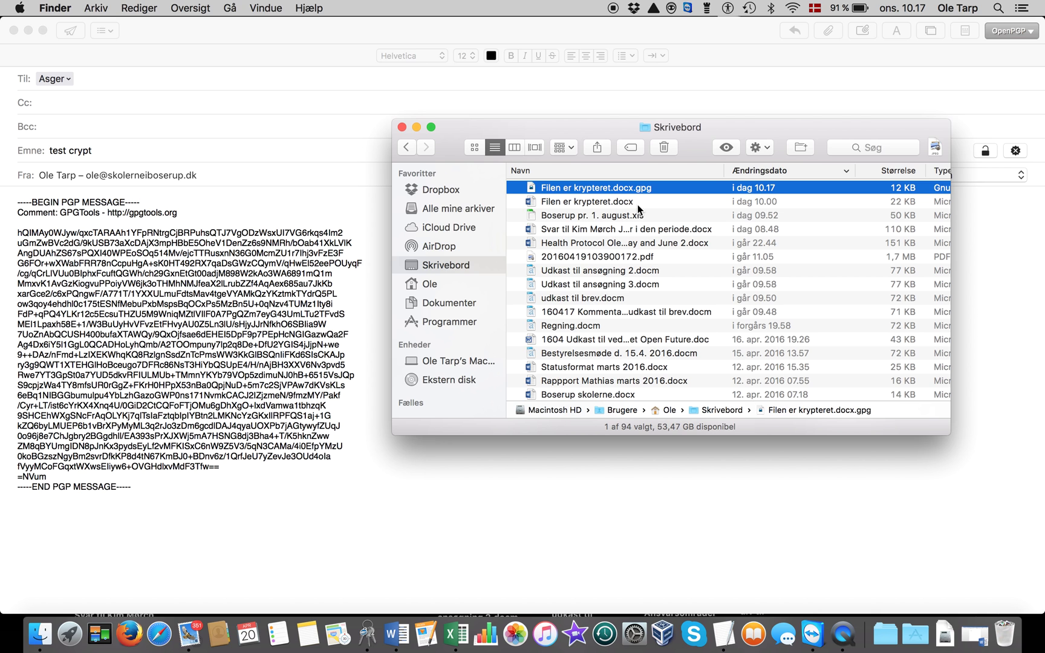
- Rename the .gpg copy to 'Filen er krypteret.docx.pgp', confirming with 'Brug .pgp'
key(Return)
key(Right)
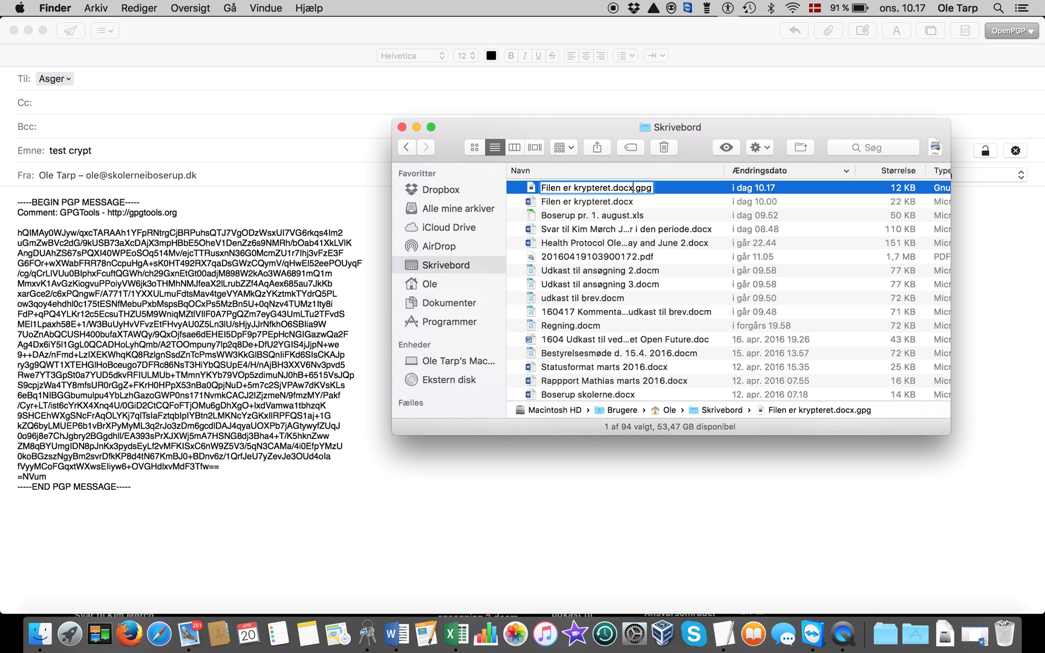
key(Right)
key(Right)
key(Return)
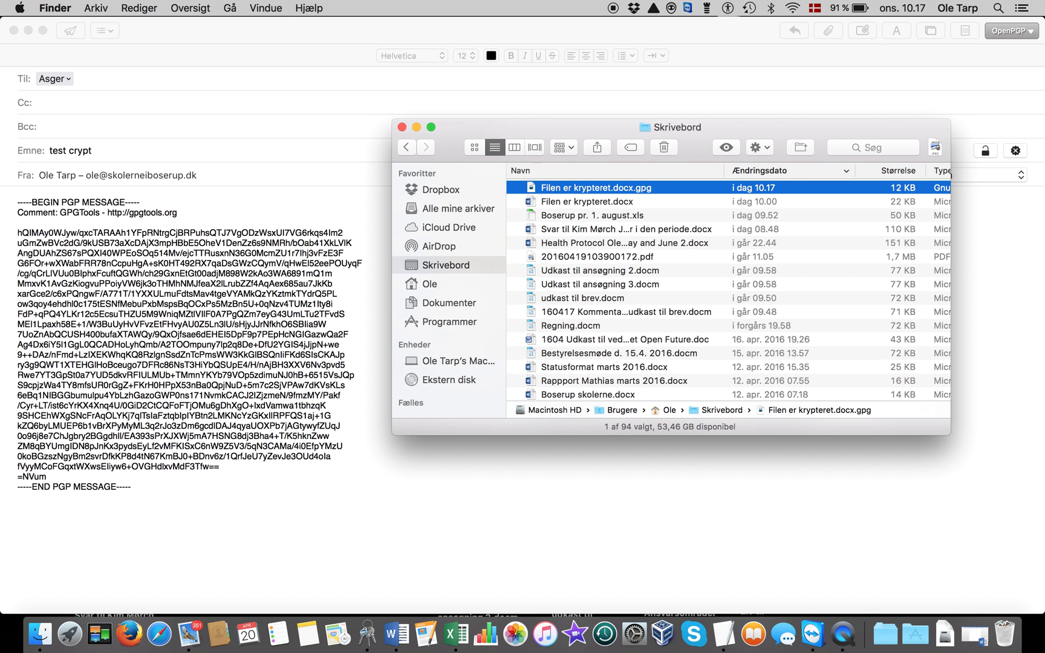
key(Return)
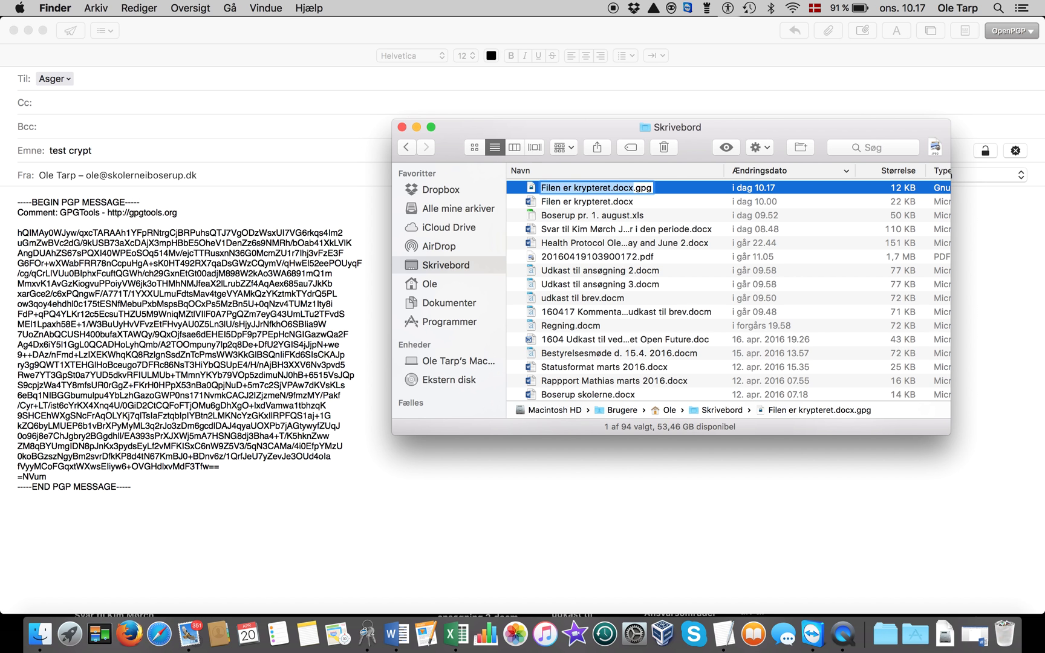
key(Right)
key(Right)
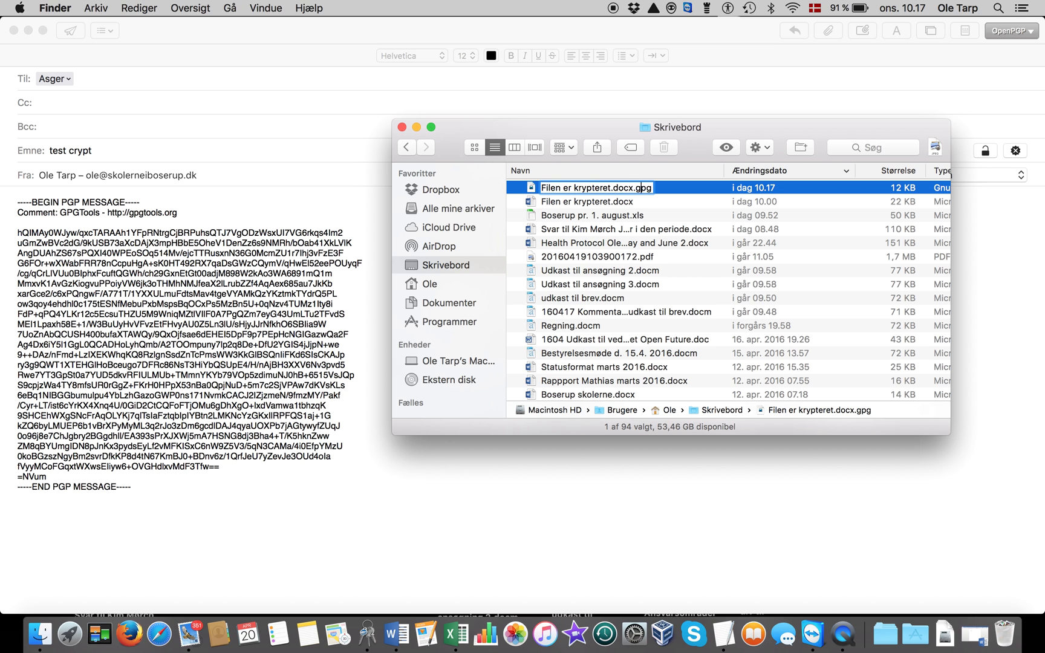
key(BackSpace)
text(p)
key(Return)
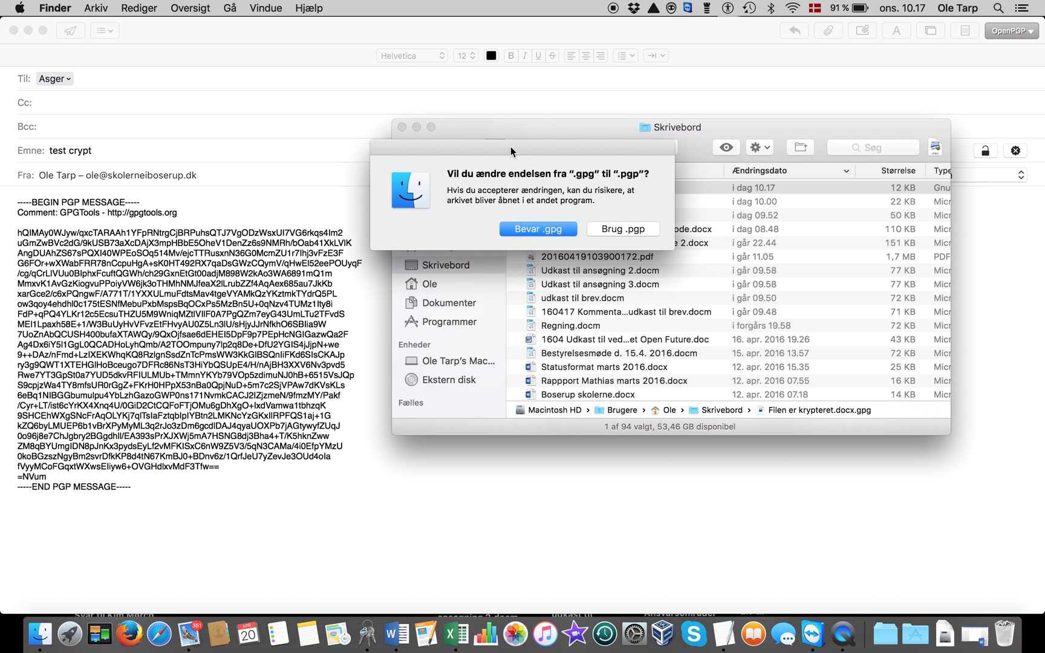
drag(511, 146, 494, 172)
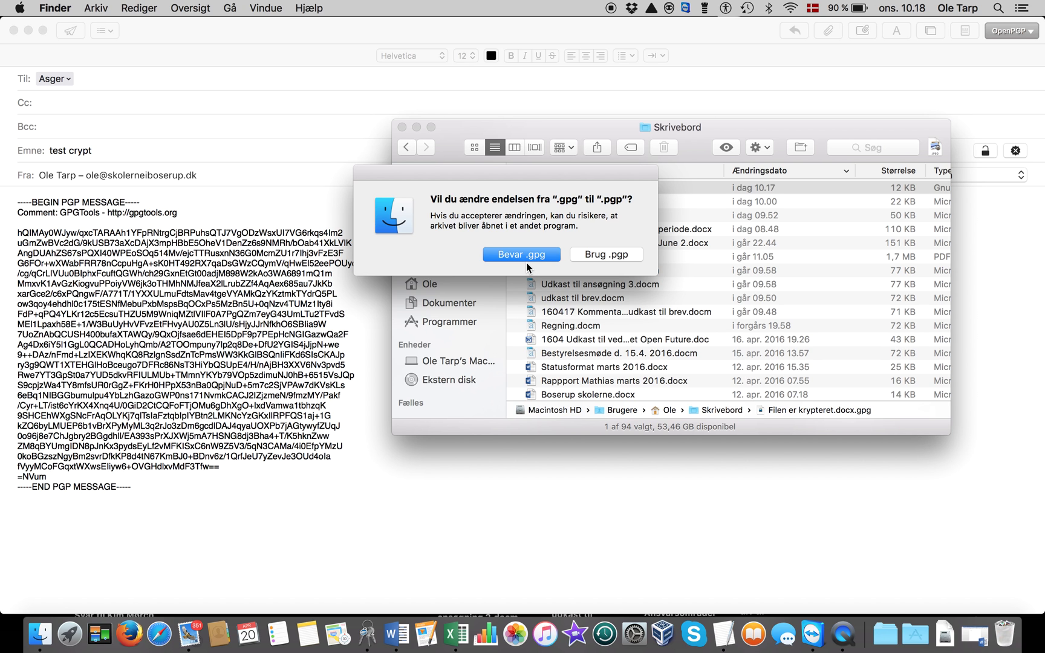
click(617, 255)
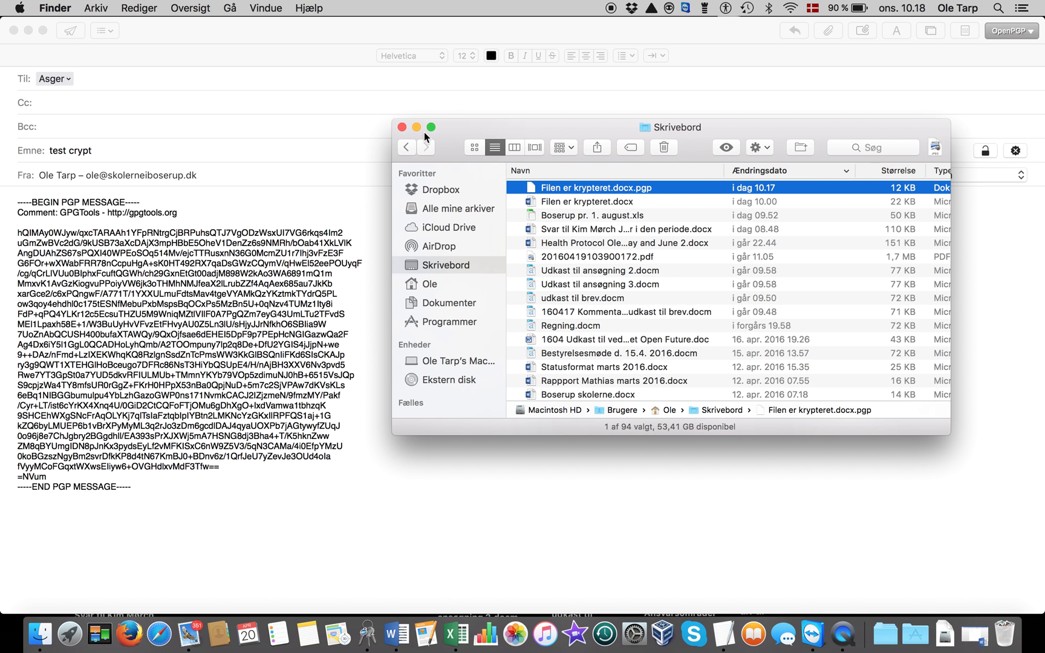
- Drag 'Filen er krypteret.docx.pgp' from Finder into the Mail body below the PGP block
drag(442, 132, 503, 111)
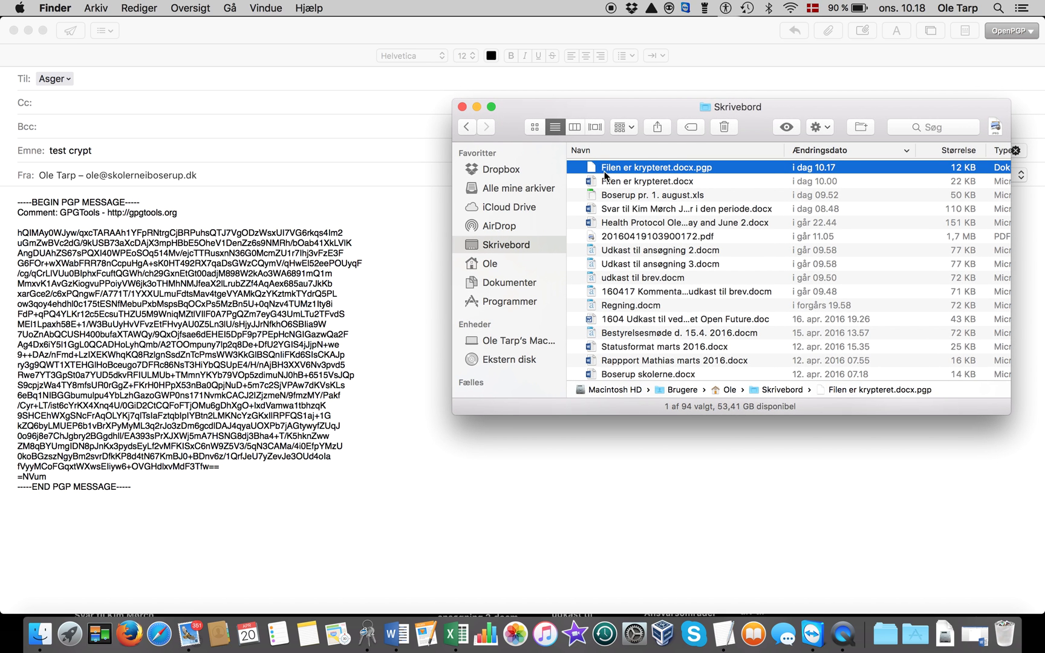
drag(594, 173, 109, 527)
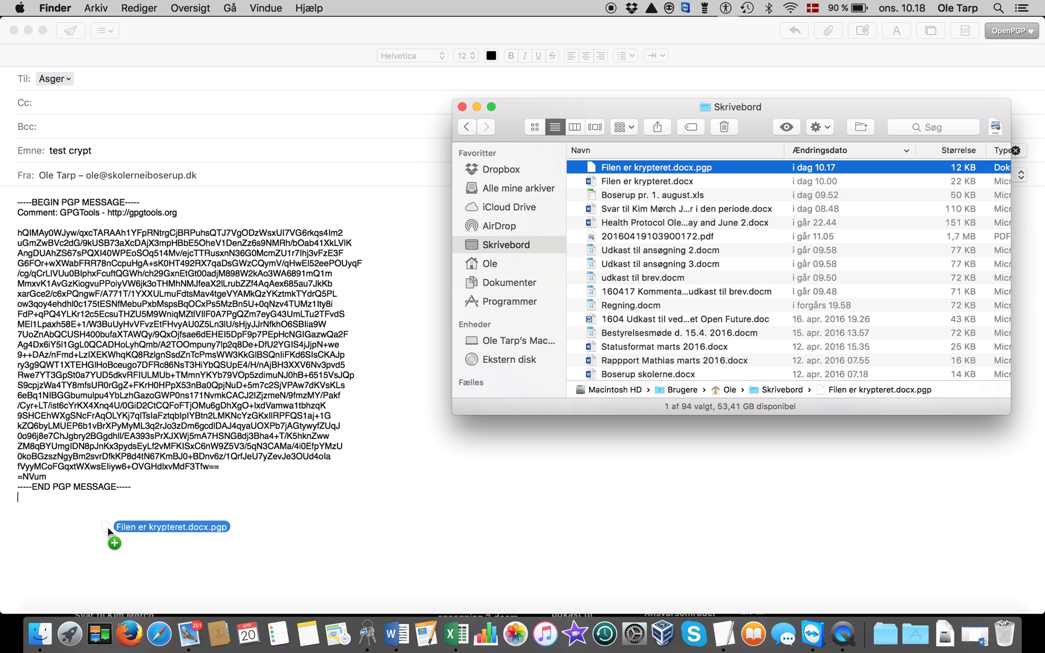
drag(109, 528, 108, 528)
- Activate the Mail draft and place the cursor in the body after the attachment
click(108, 527)
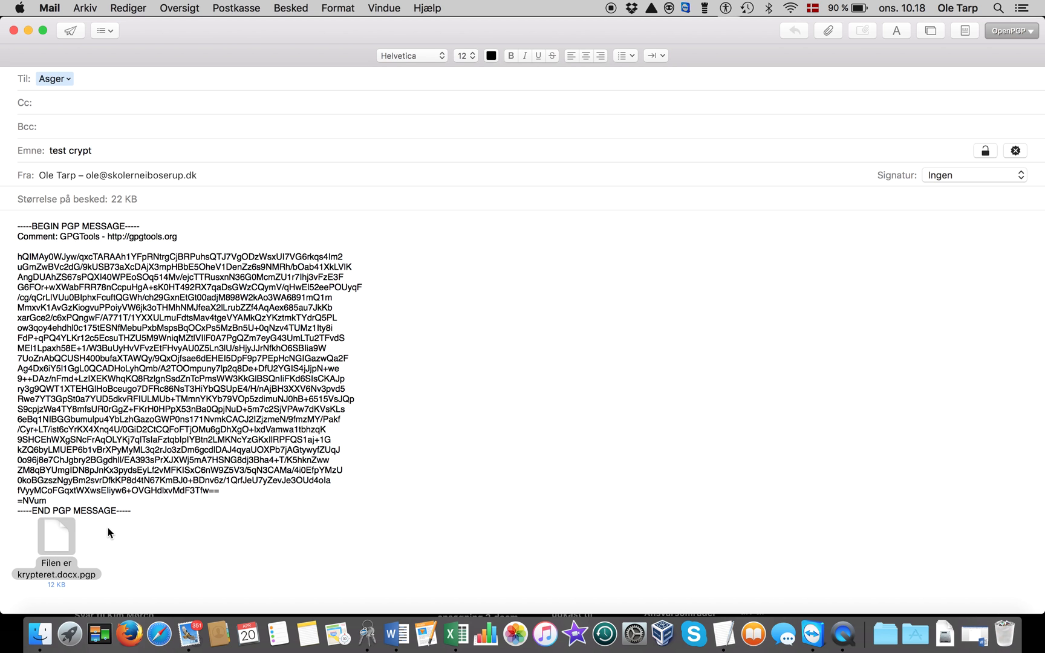
click(191, 524)
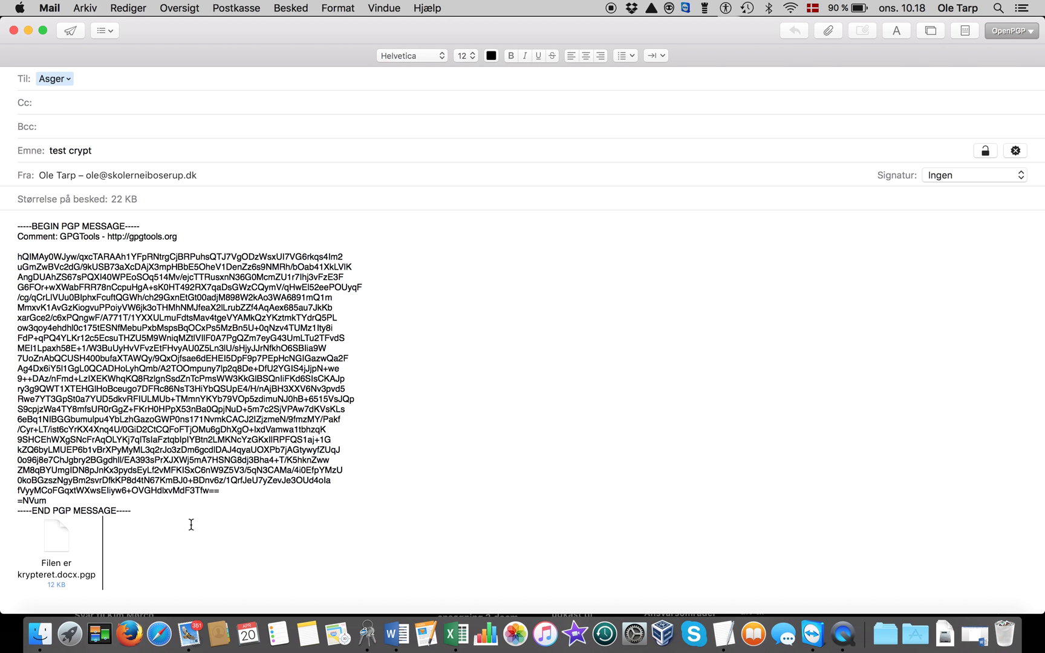